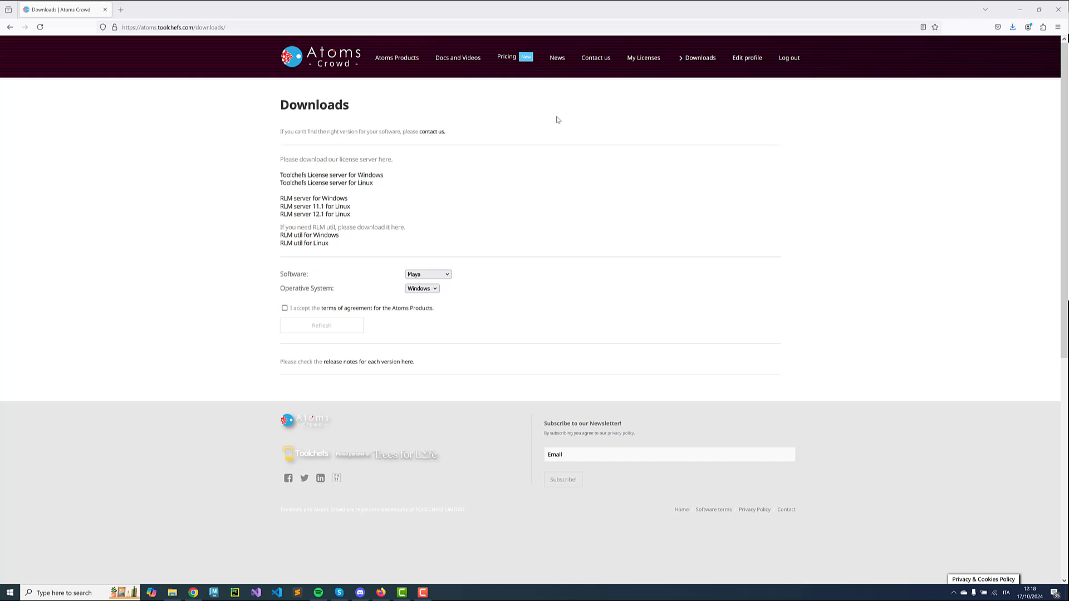
- Accept the Atoms Products terms and scroll to the AtomsMaya downloads, topped by 7.0.0
{"action": "left_click", "coordinate": [665, 118]}
{"action": "left_click", "coordinate": [284, 309]}
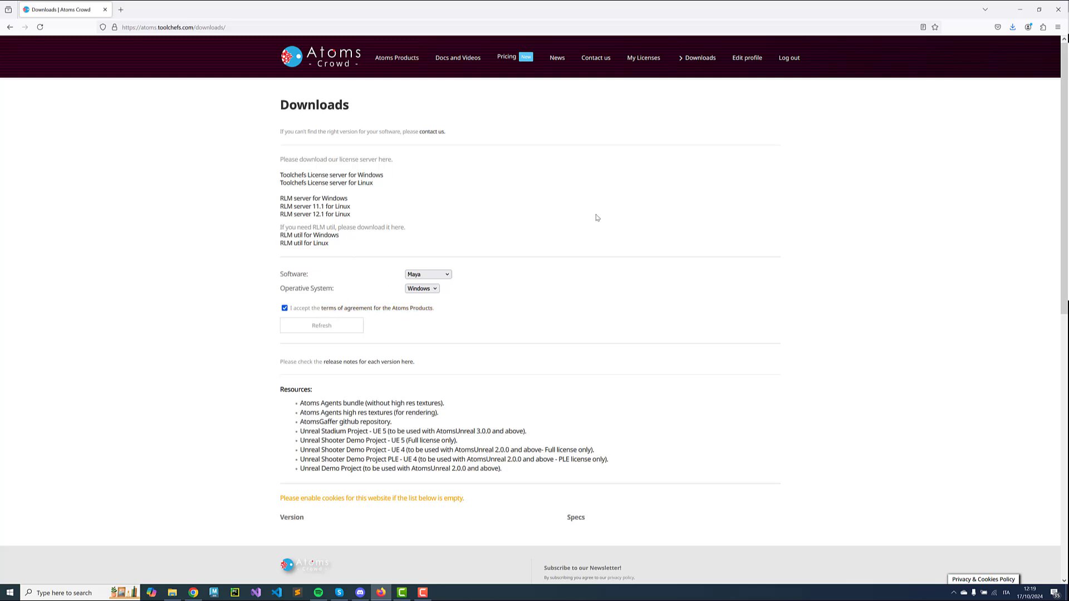
{"action": "scroll", "coordinate": [513, 432], "scroll_direction": "down", "scroll_amount": 3}
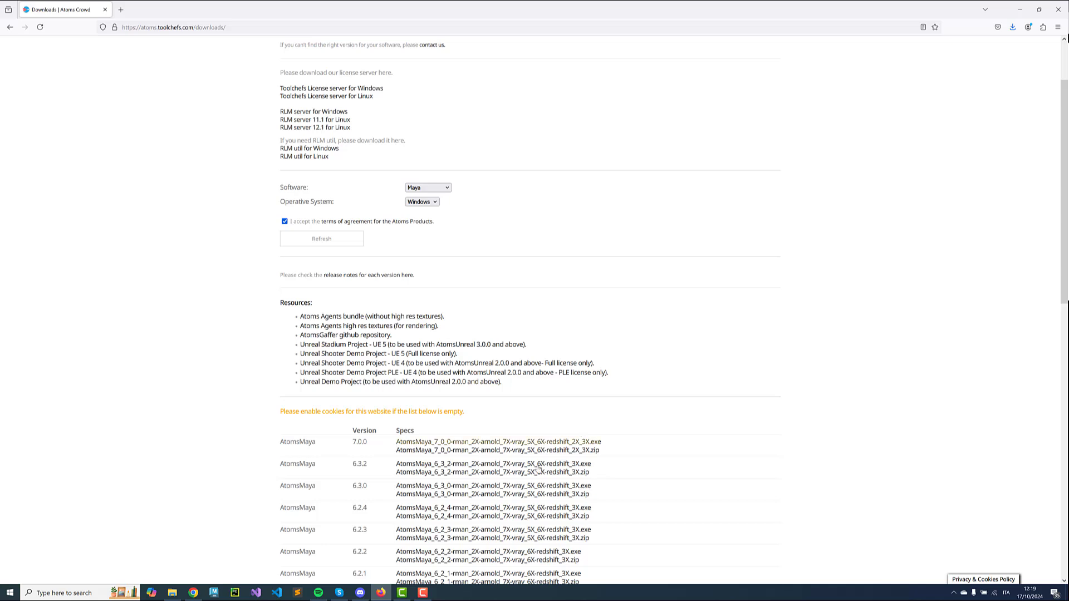
- Launch the AtomsMaya_7_0_0 installer from D:\AtomsMaya, choosing Run anyway past SmartScreen
{"action": "left_click", "coordinate": [172, 592]}
{"action": "double_click", "coordinate": [360, 121]}
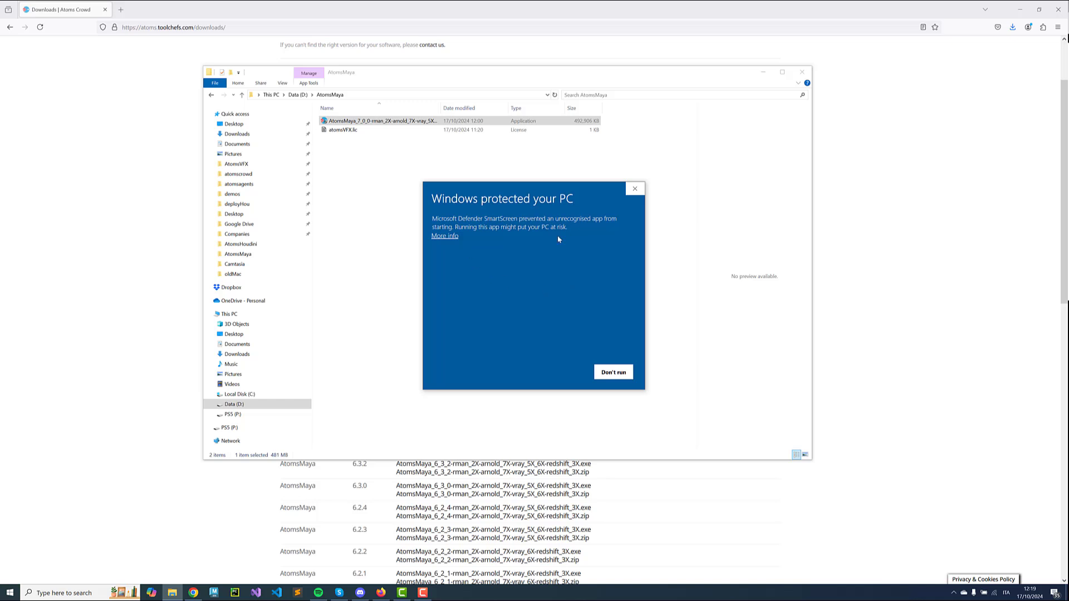
{"action": "left_click", "coordinate": [445, 237]}
{"action": "left_click", "coordinate": [554, 370]}
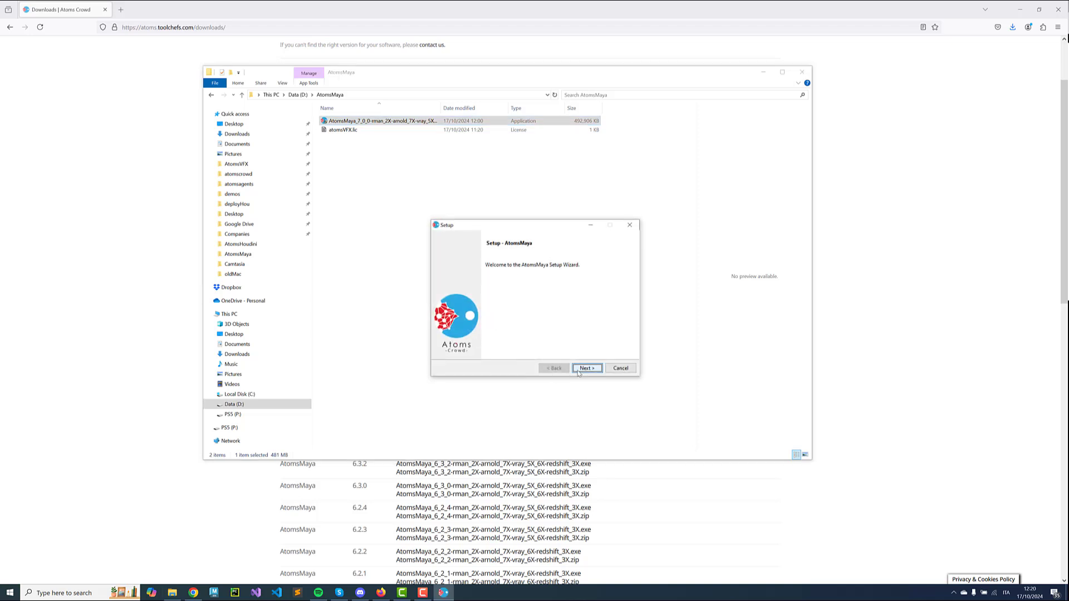
- Accept the licence, keep the default install directory and target Maya 2024
{"action": "left_click", "coordinate": [585, 366]}
{"action": "left_click", "coordinate": [517, 340]}
{"action": "left_click", "coordinate": [585, 368]}
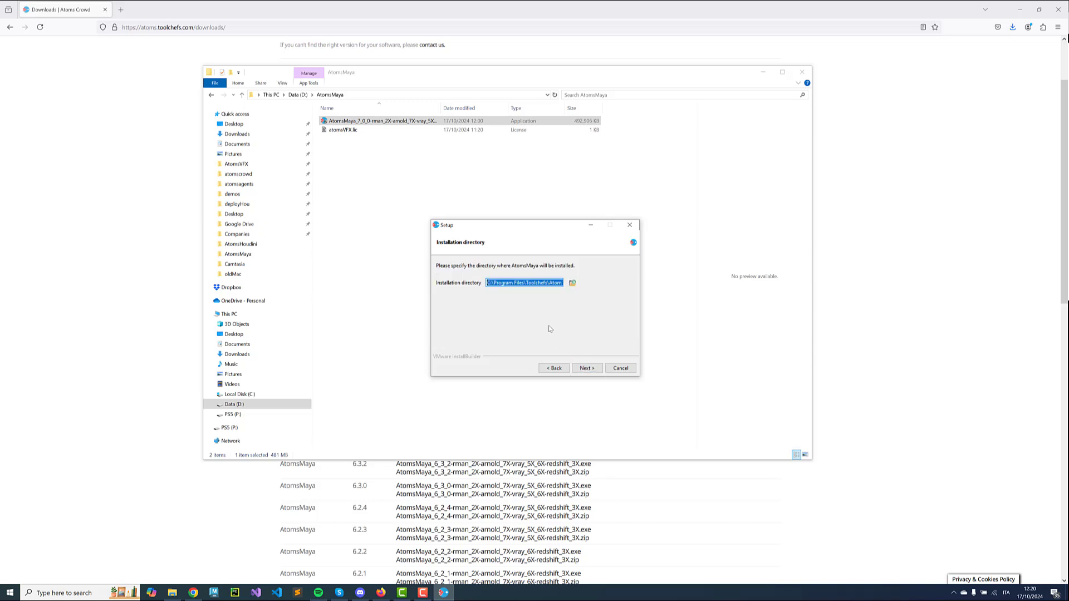
{"action": "left_click", "coordinate": [587, 368]}
{"action": "left_click", "coordinate": [479, 283]}
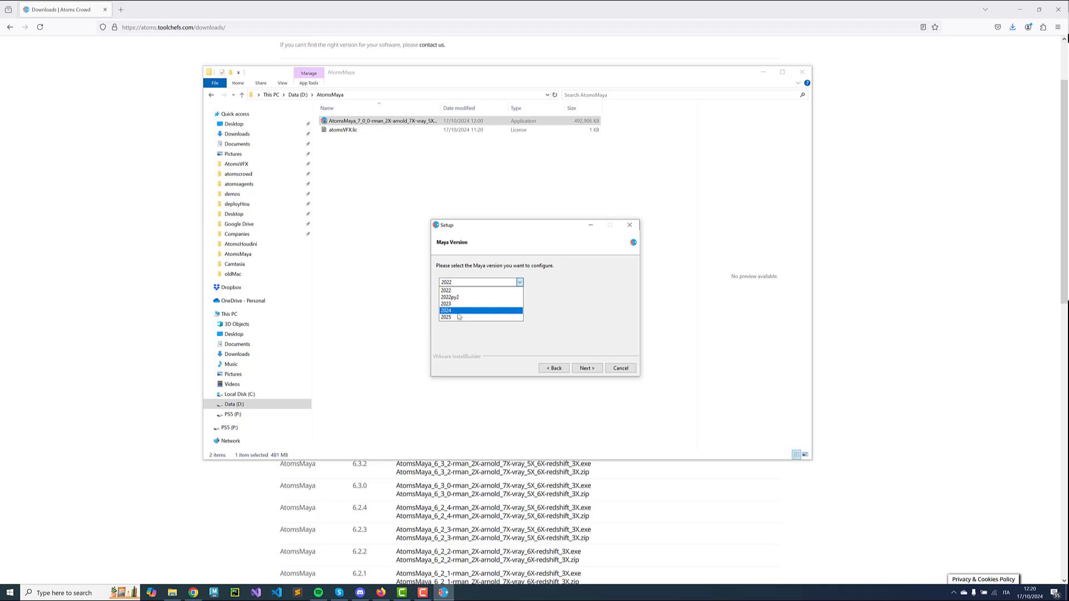
{"action": "left_click", "coordinate": [463, 311]}
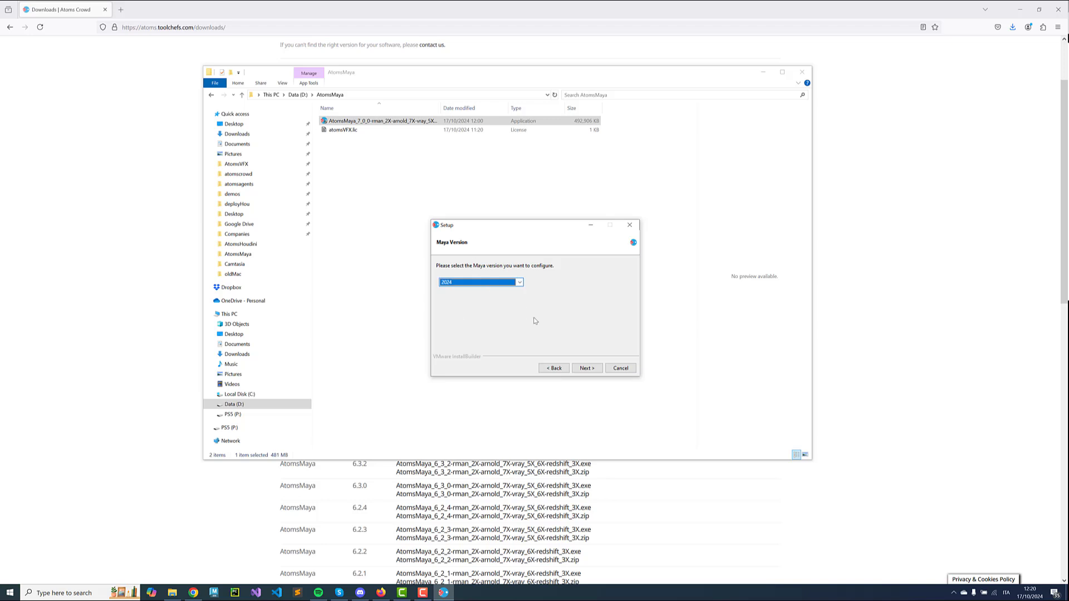
{"action": "left_click", "coordinate": [587, 367]}
- Deselect RenderMan and Redshift to keep only Arnold, and choose its Arnold version
{"action": "left_click", "coordinate": [440, 309]}
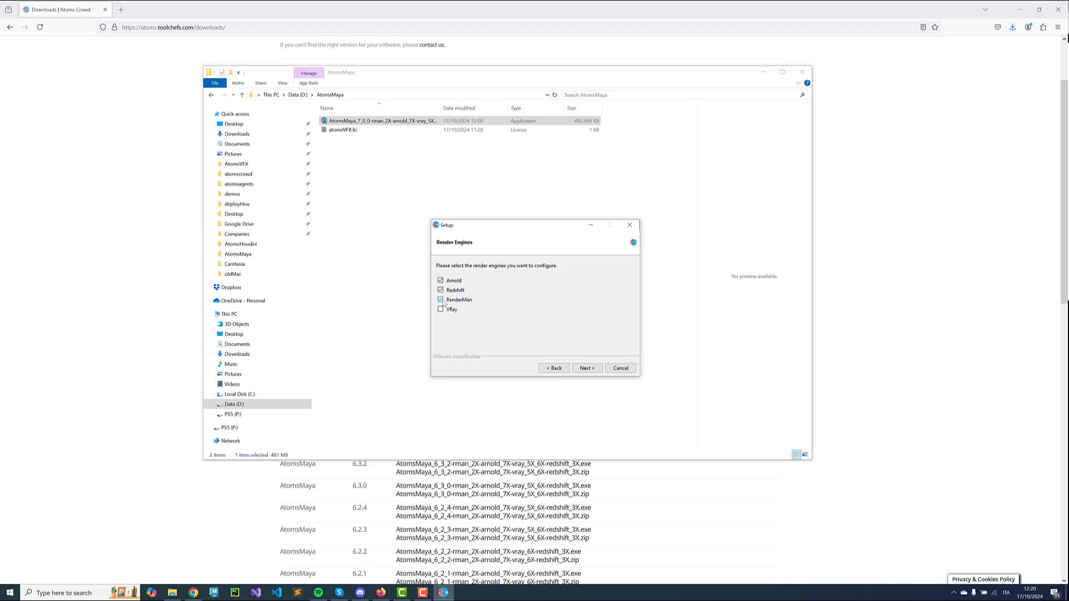
{"action": "left_click", "coordinate": [440, 299]}
{"action": "left_click", "coordinate": [440, 290]}
{"action": "left_click", "coordinate": [587, 368]}
{"action": "left_click", "coordinate": [478, 282]}
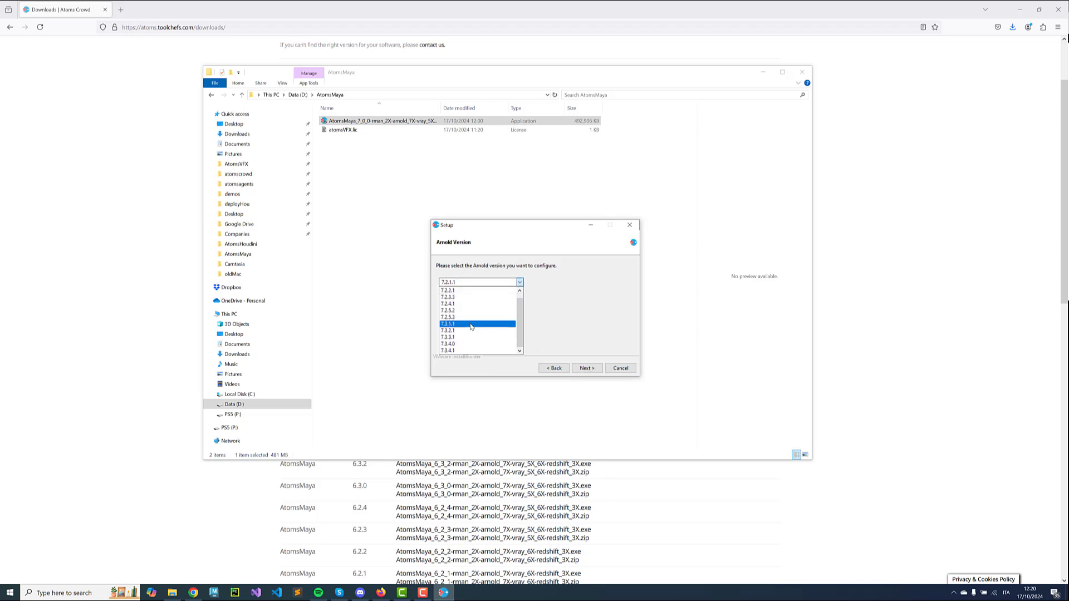
{"action": "left_click", "coordinate": [481, 350]}
- Keep copying the module to Maya Documents, run the installation and finish
{"action": "left_click", "coordinate": [585, 367]}
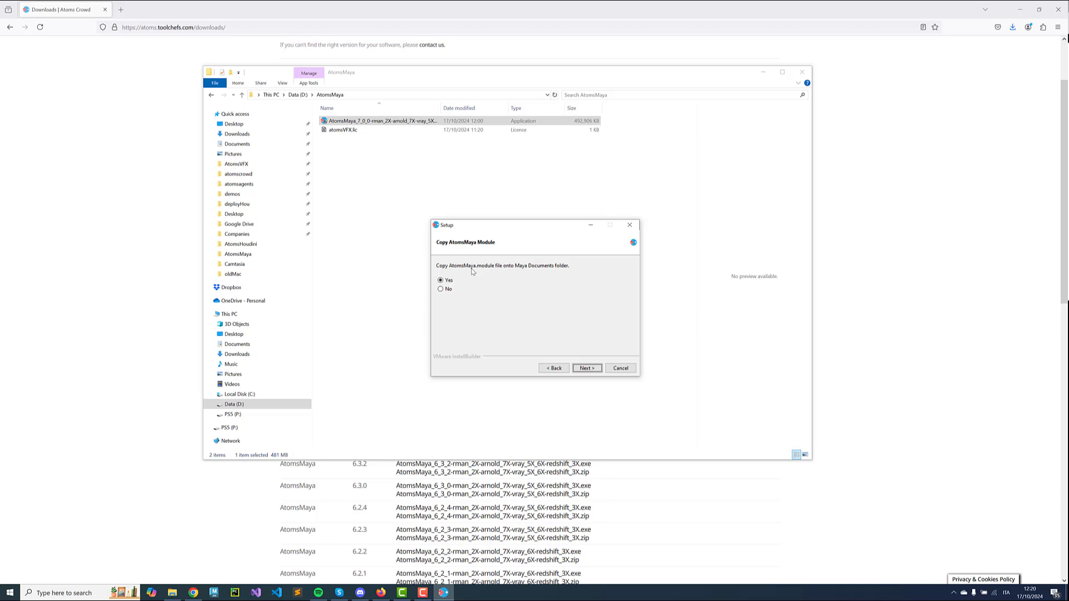
{"action": "left_click", "coordinate": [583, 370]}
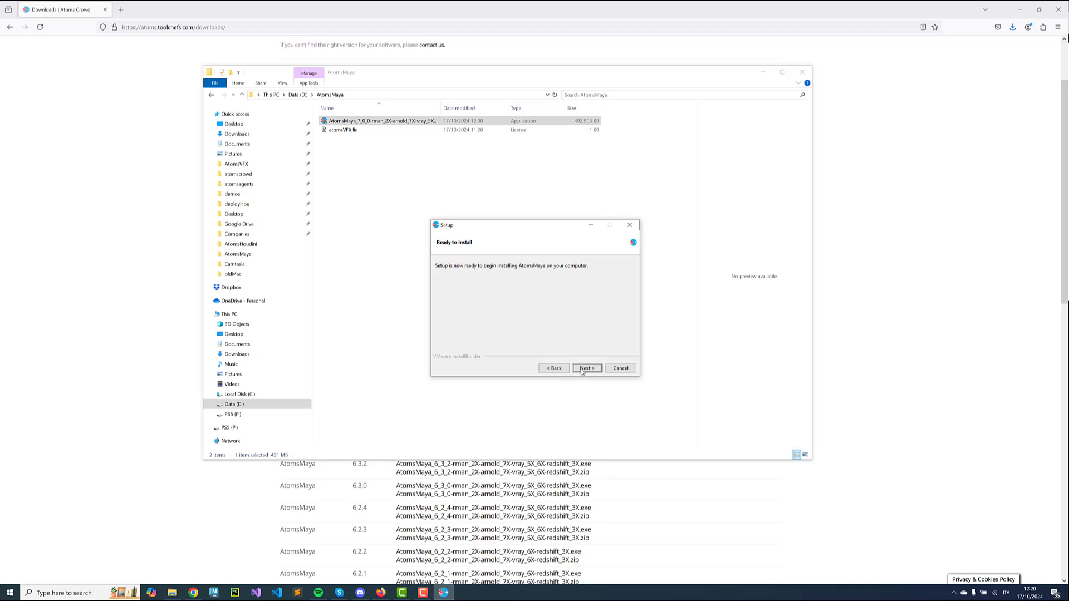
{"action": "left_click", "coordinate": [583, 371]}
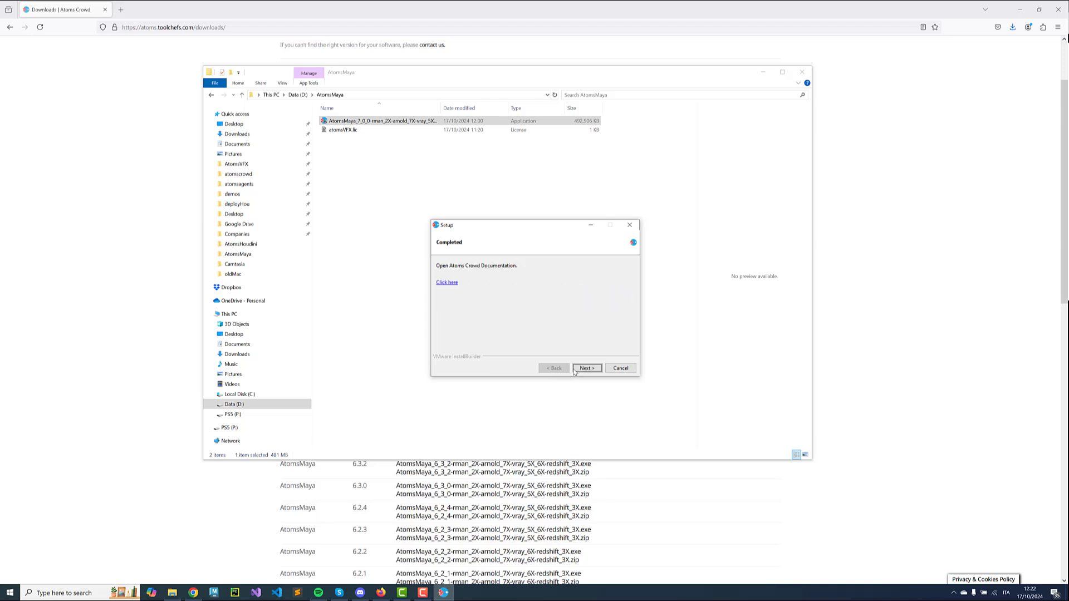
{"action": "left_click", "coordinate": [579, 371]}
- Open Documents\maya\2024\modules\AtomsMaya.module in Notepad++ from a new Explorer window
{"action": "left_click", "coordinate": [579, 372]}
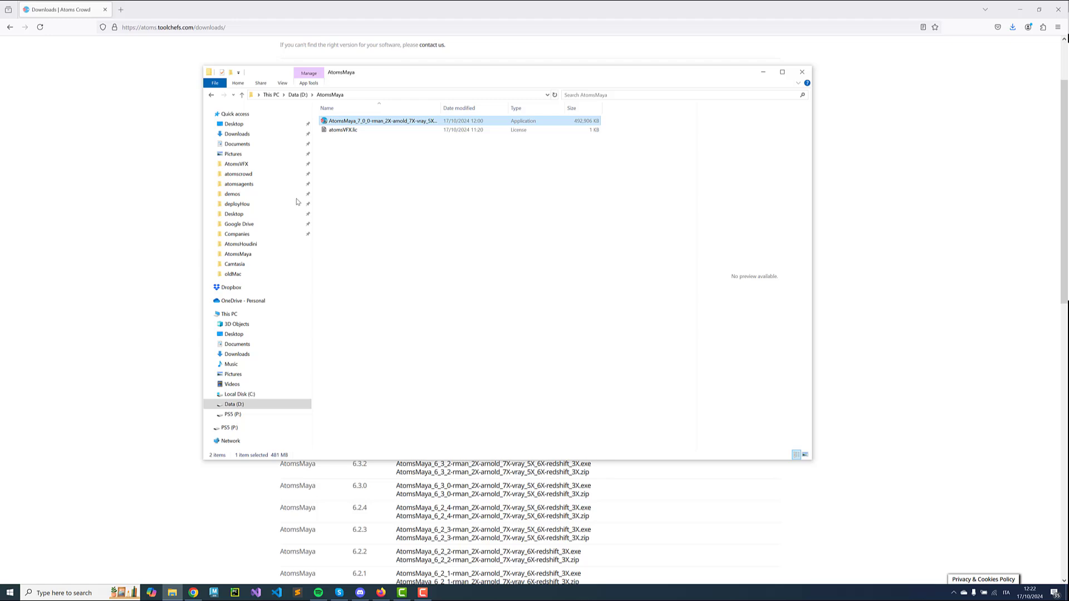
{"action": "right_click", "coordinate": [245, 144]}
{"action": "left_click", "coordinate": [273, 163]}
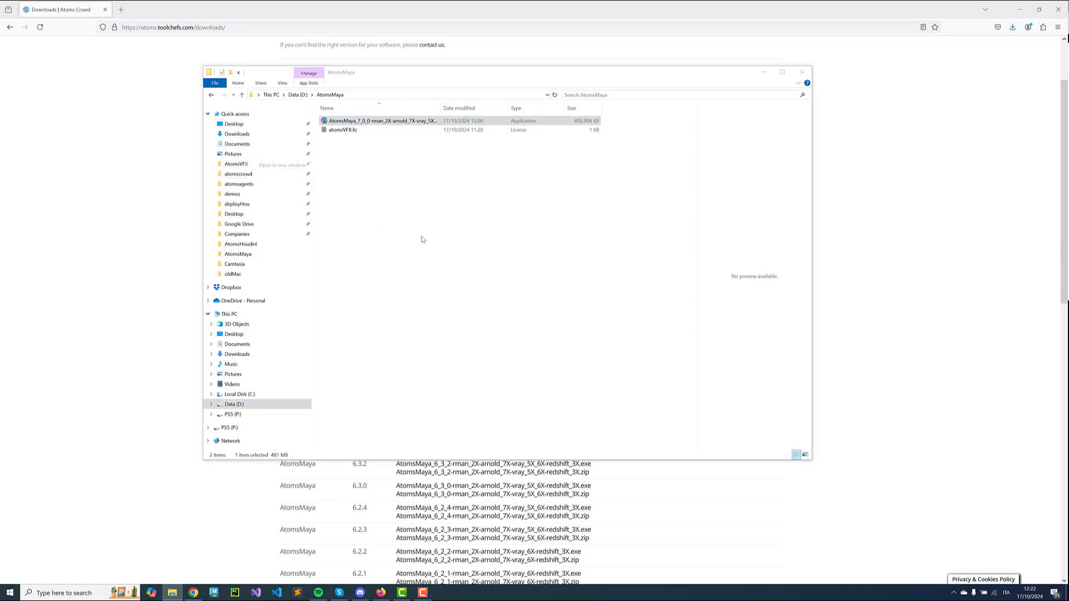
{"action": "double_click", "coordinate": [244, 363]}
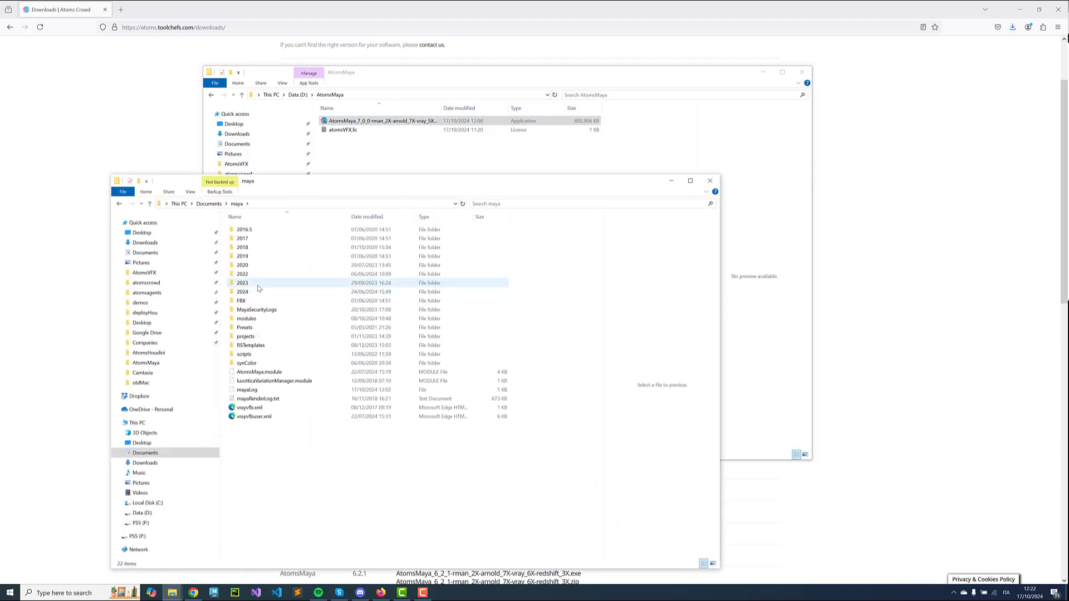
{"action": "double_click", "coordinate": [249, 294]}
{"action": "double_click", "coordinate": [254, 230]}
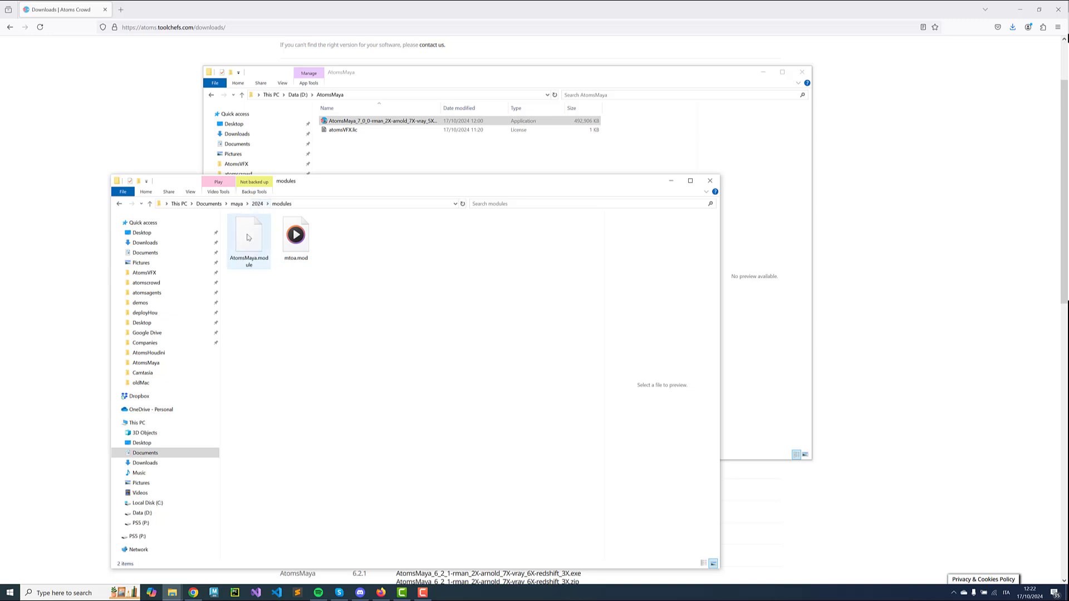
{"action": "right_click", "coordinate": [248, 234]}
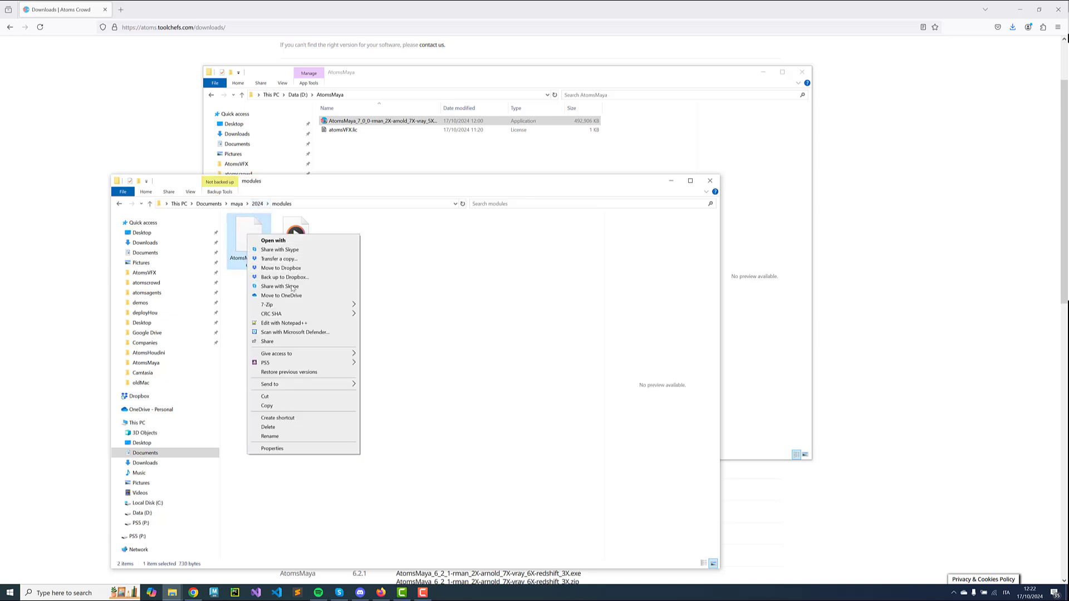
{"action": "left_click", "coordinate": [295, 325]}
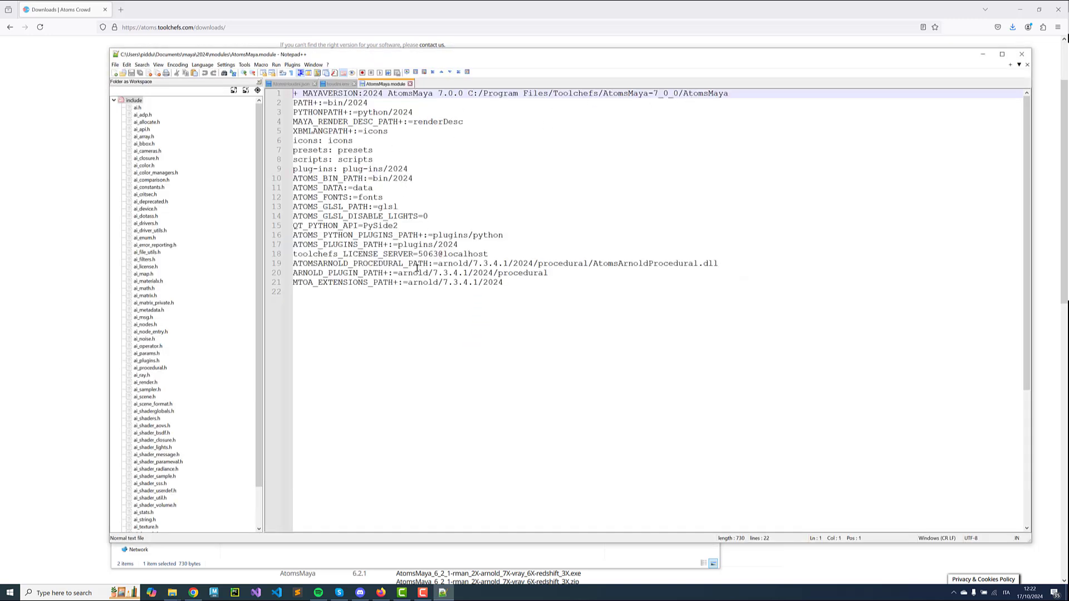
- Select lines 19–20 of AtomsMaya.module to check the Arnold procedural paths
{"action": "left_click_drag", "start_coordinate": [293, 283], "coordinate": [266, 263]}
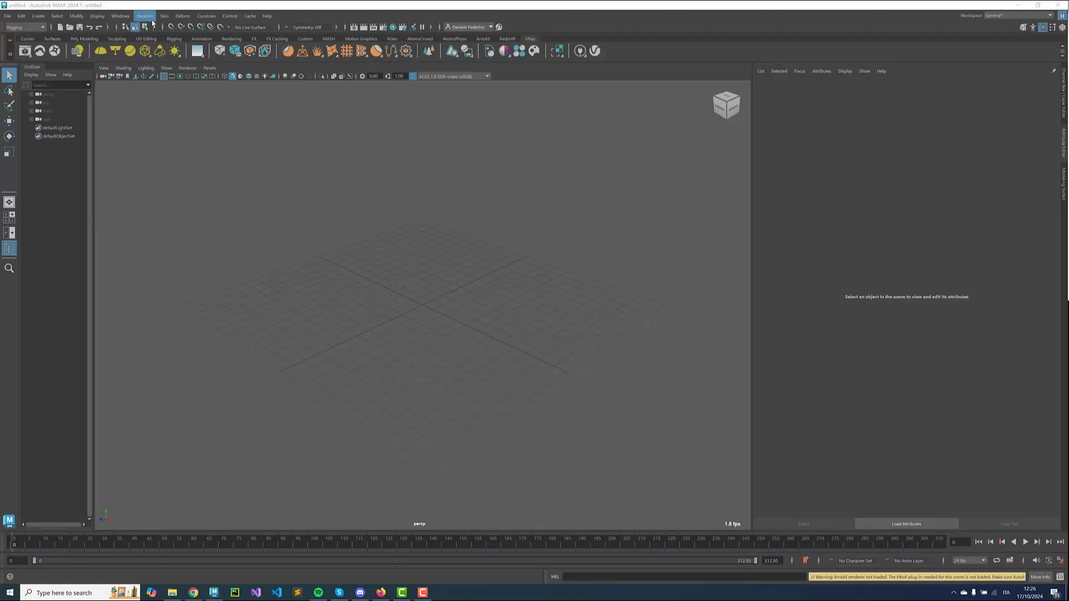
- Open the Plug-in Manager from Settings/Preferences and filter the list for 'atom'
{"action": "left_click", "coordinate": [121, 16]}
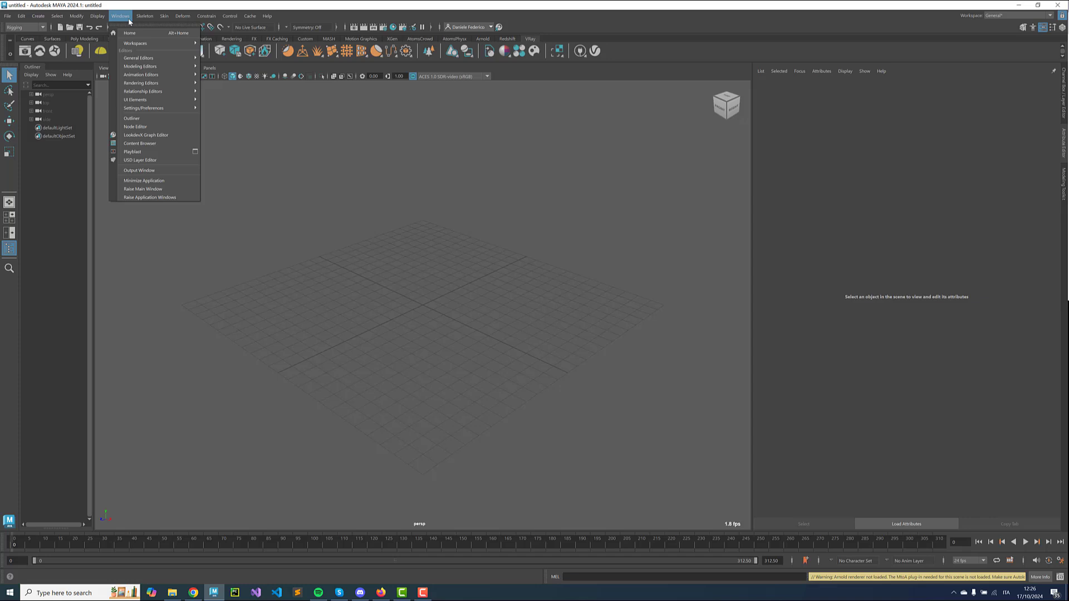
{"action": "mouse_move", "coordinate": [147, 110]}
{"action": "left_click", "coordinate": [226, 169]}
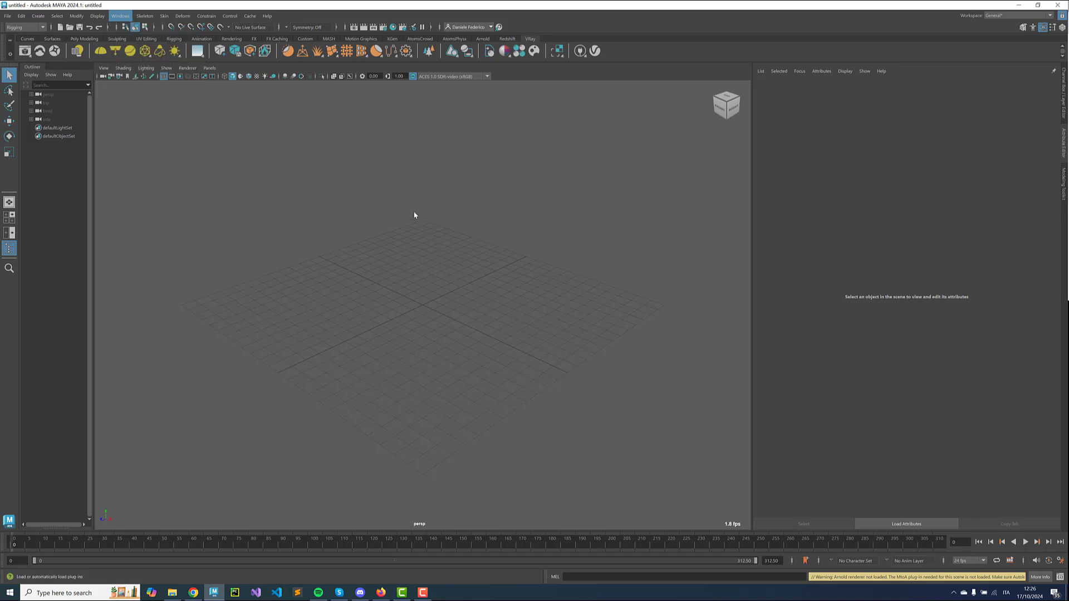
{"action": "left_click", "coordinate": [353, 194]}
{"action": "type", "text": "atoms"}
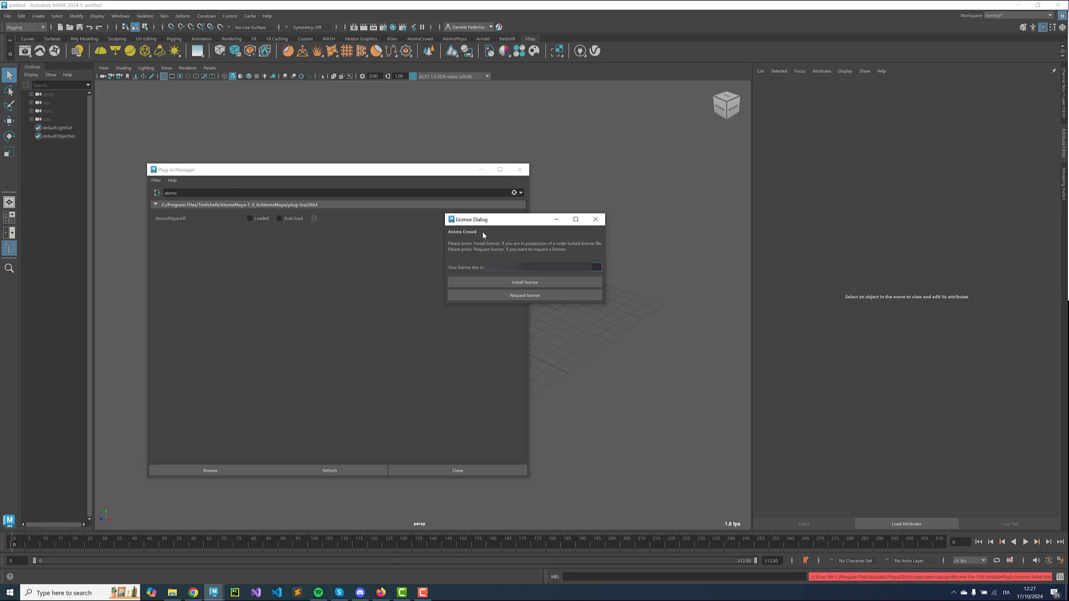
- Paste the licence key into the Atoms Crowd License Dialog's key field
{"action": "key", "text": "ctrl+v"}
{"action": "key", "text": "Return"}
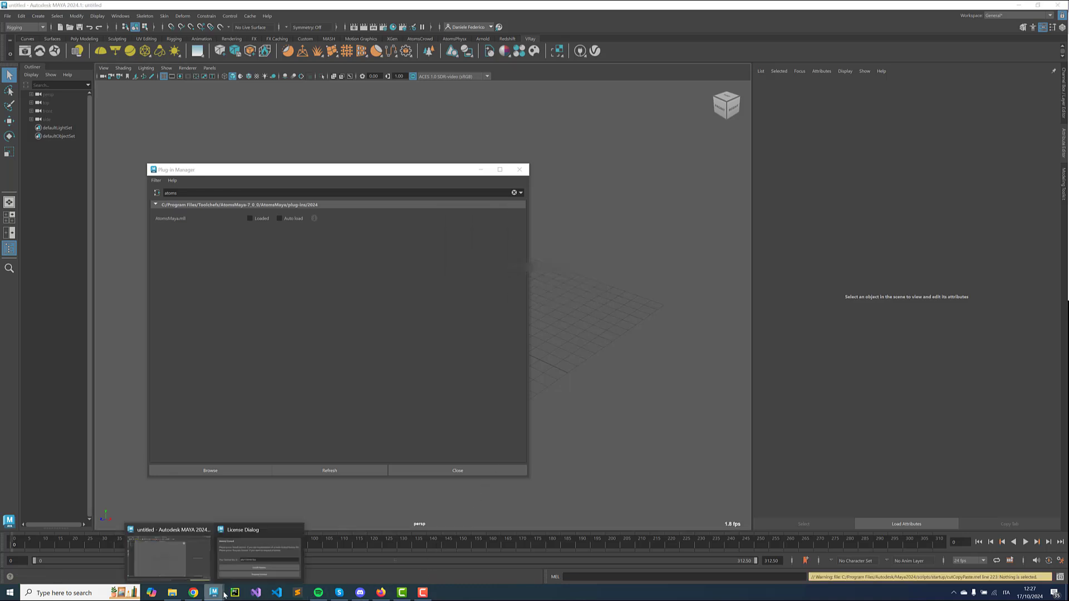
{"action": "left_click", "coordinate": [256, 551]}
{"action": "left_click", "coordinate": [516, 270]}
{"action": "key", "text": "ctrl+v"}
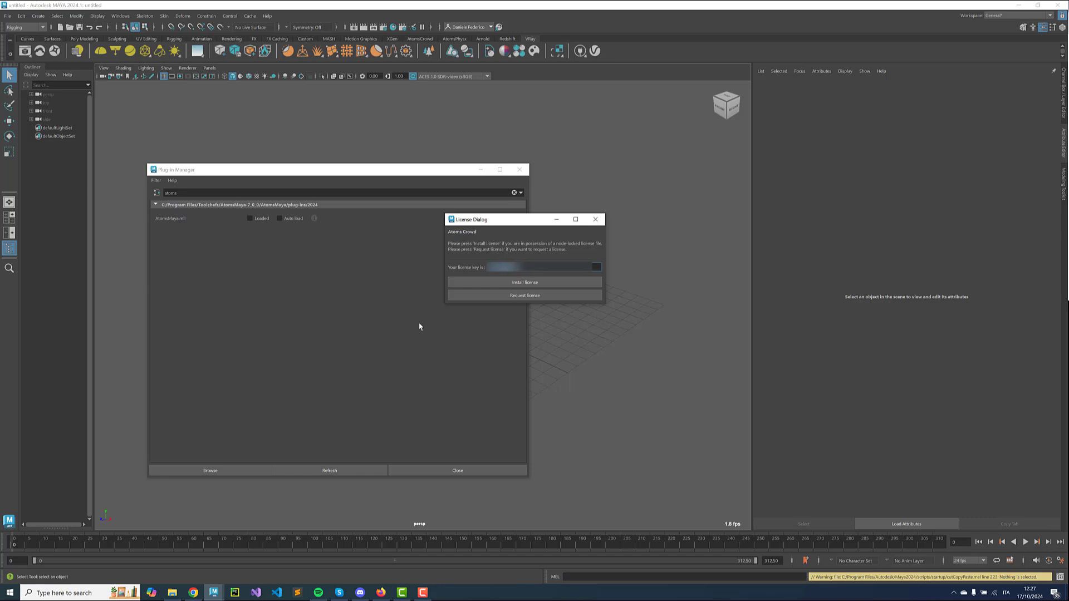
- On My Licenses accept the terms to list the Atoms VFX trial, then return to Maya
{"action": "left_click", "coordinate": [381, 592]}
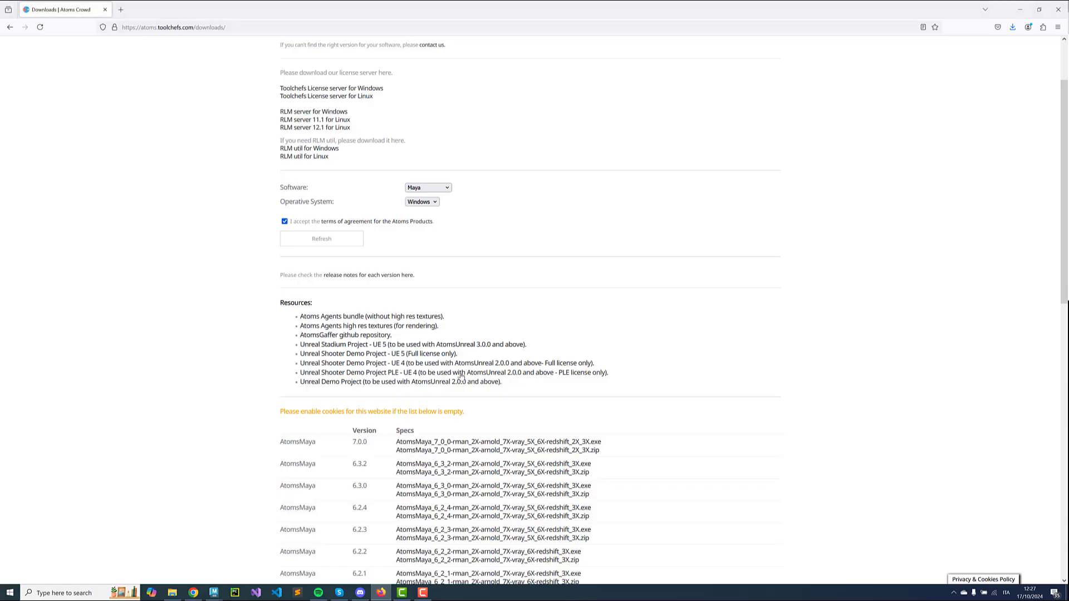
{"action": "scroll", "coordinate": [239, 102], "scroll_direction": "up", "scroll_amount": 2}
{"action": "left_click", "coordinate": [644, 61]}
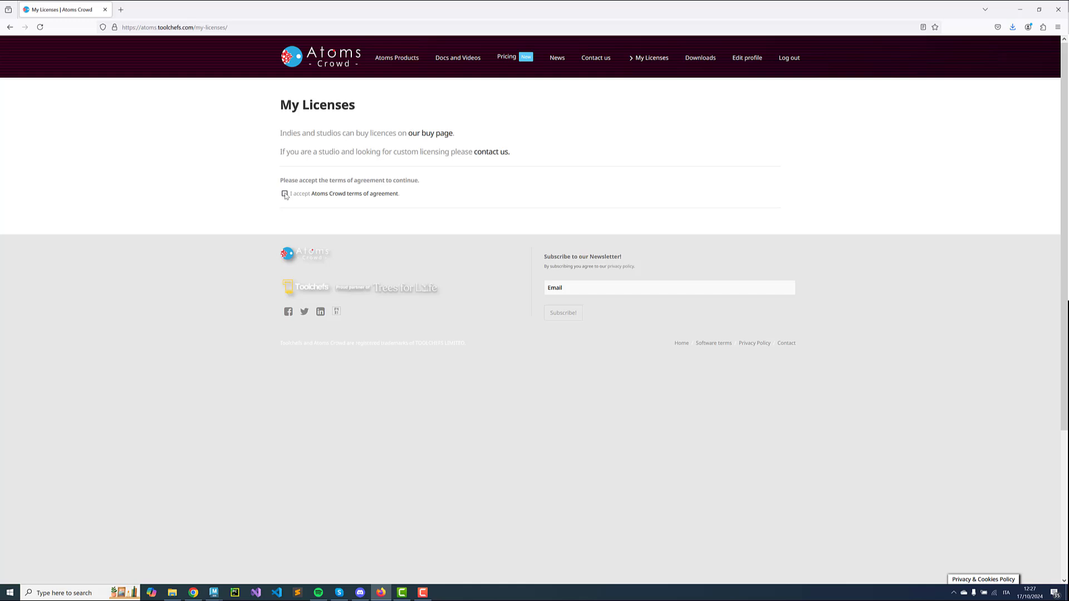
{"action": "left_click", "coordinate": [285, 194]}
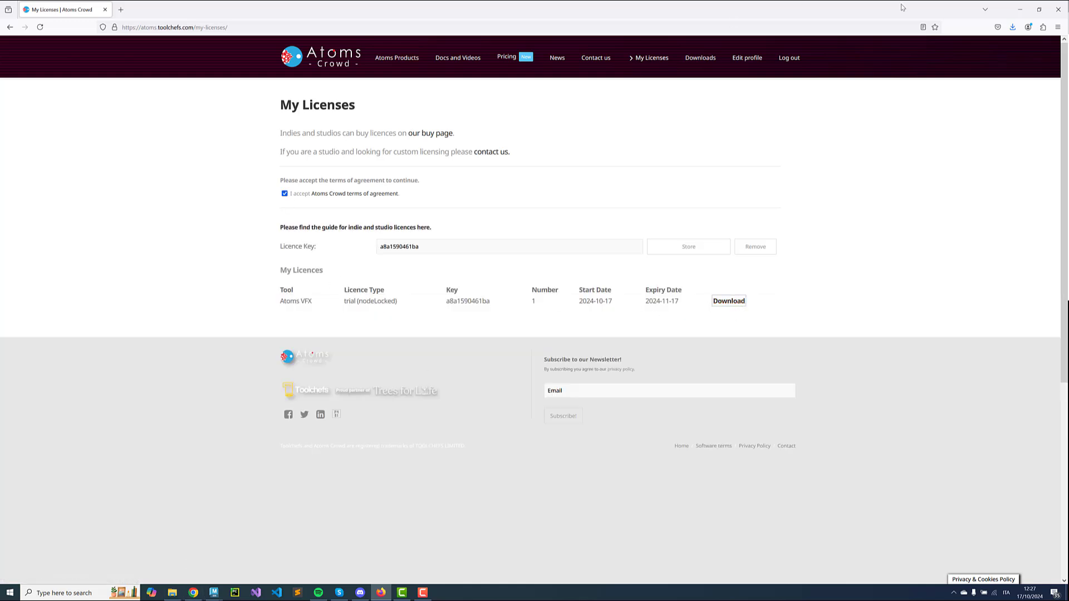
{"action": "mouse_move", "coordinate": [214, 592]}
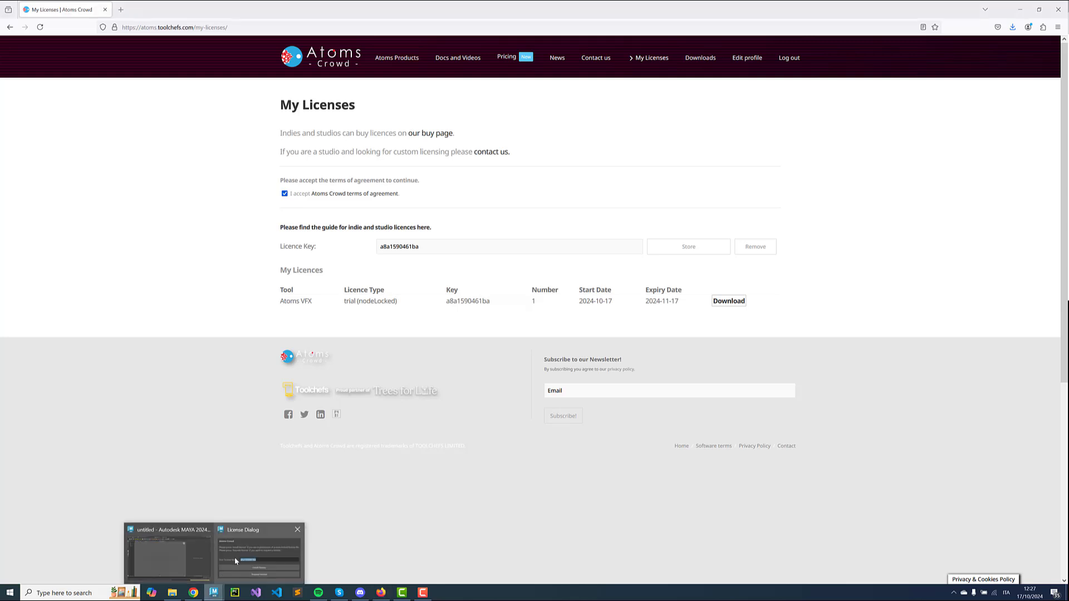
{"action": "left_click", "coordinate": [238, 561]}
- Install the atoms_VFX.lic licence from D:\AtomsMaya and close the License Dialog
{"action": "left_click", "coordinate": [514, 282]}
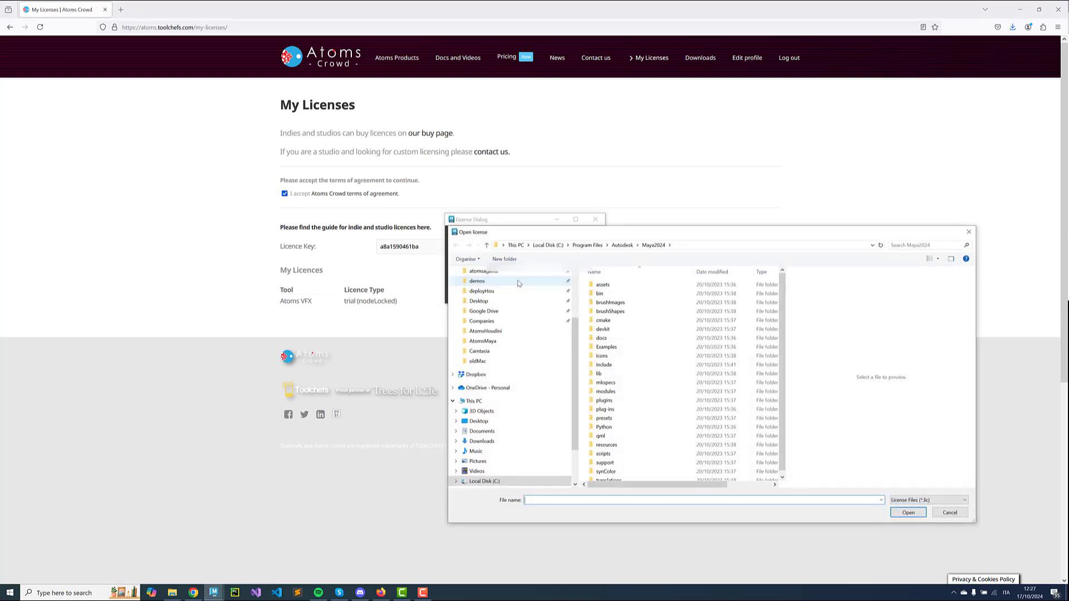
{"action": "left_click", "coordinate": [176, 595]}
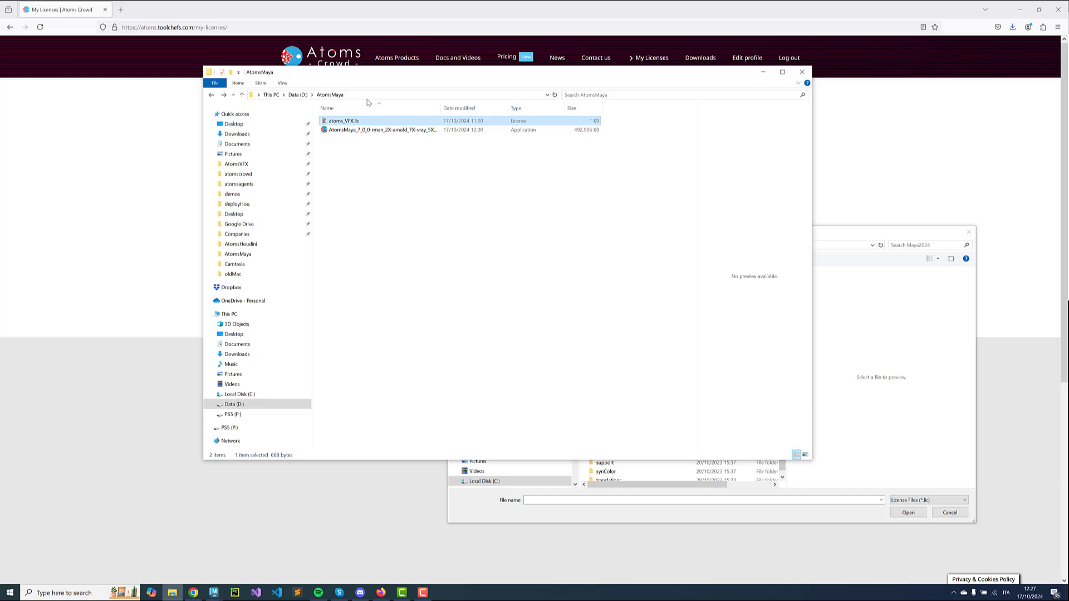
{"action": "left_click", "coordinate": [367, 95]}
{"action": "key", "text": "ctrl+c"}
{"action": "left_click", "coordinate": [821, 237]}
{"action": "left_click", "coordinate": [774, 246]}
{"action": "key", "text": "ctrl+v"}
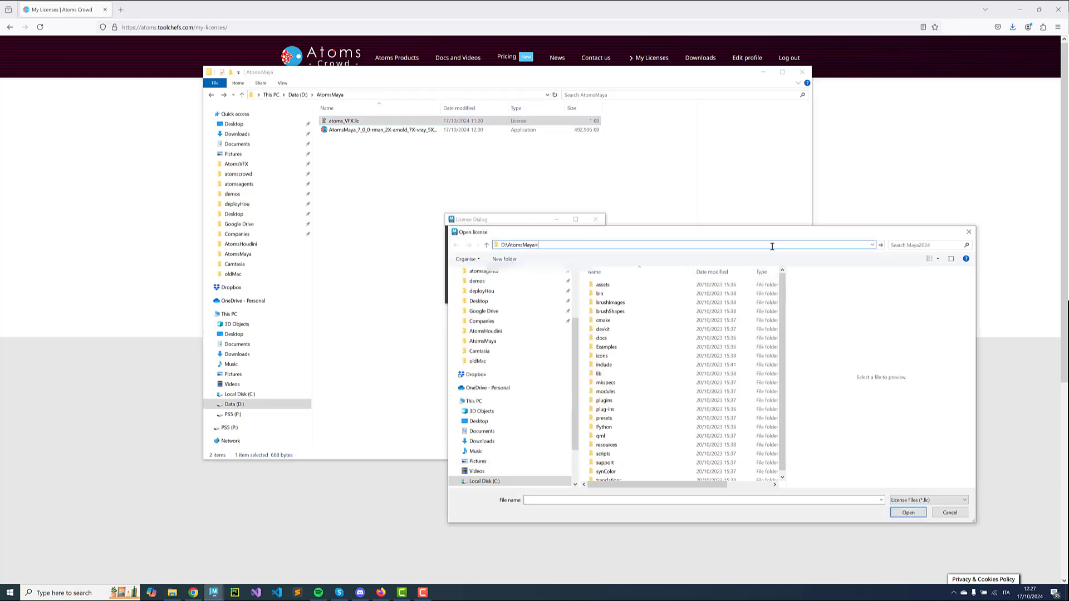
{"action": "key", "text": "Return"}
{"action": "double_click", "coordinate": [619, 285]}
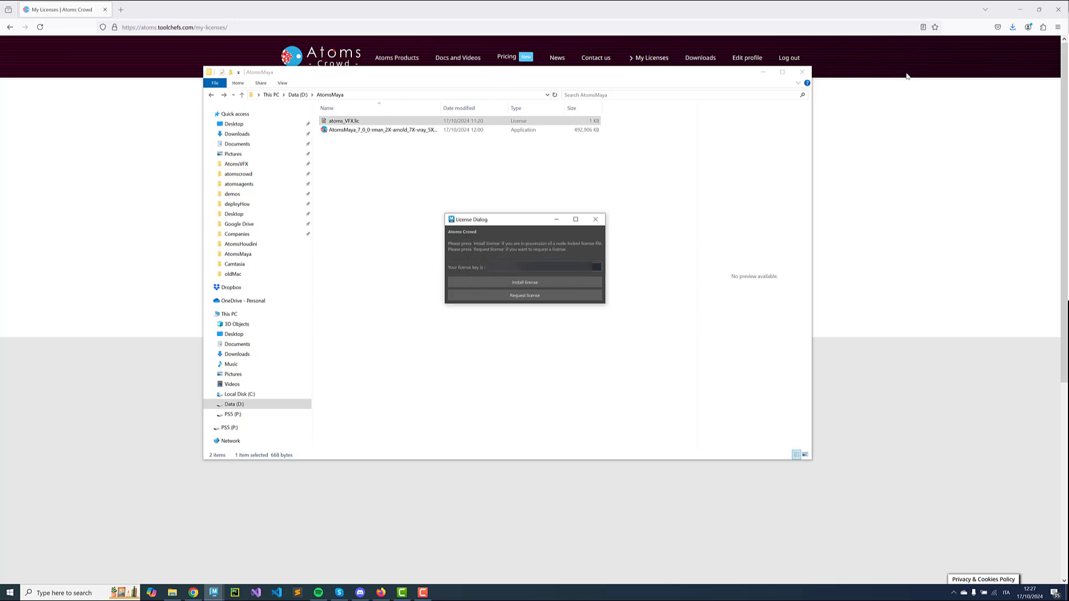
{"action": "left_click", "coordinate": [595, 219]}
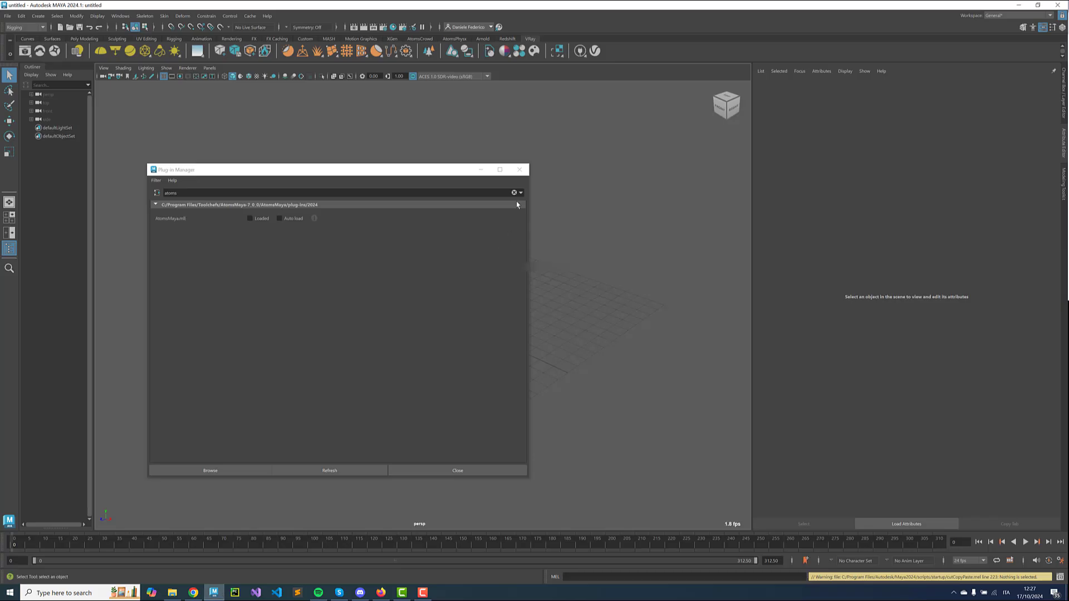
- Close the Plug-in Manager window
{"action": "left_click", "coordinate": [213, 591]}
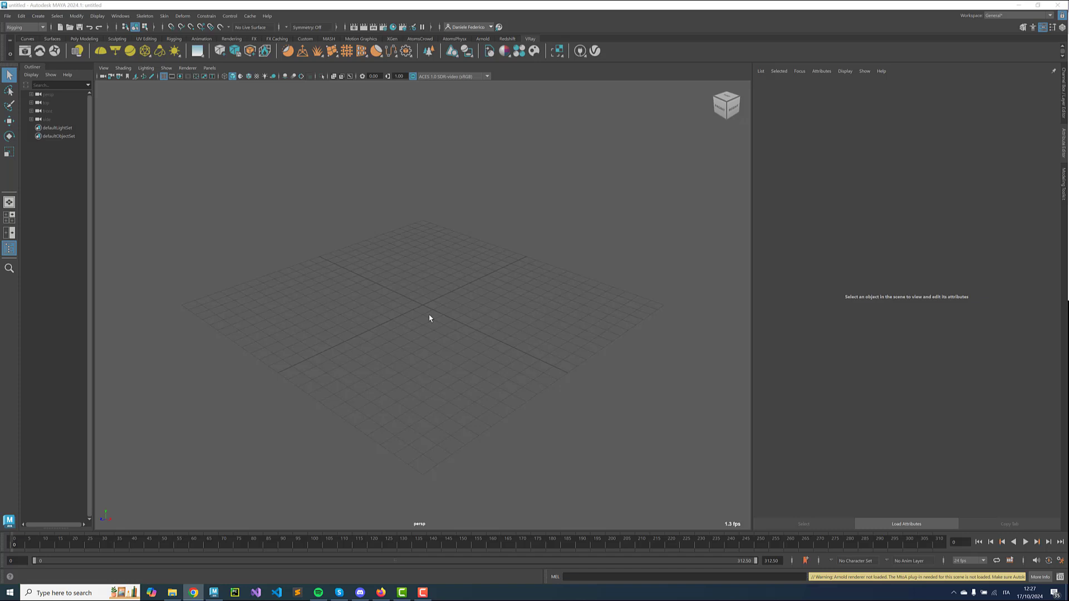
- Load AtomsMaya.mll in the Plug-in Manager, searching 'atoms', then close it
{"action": "left_click", "coordinate": [120, 15]}
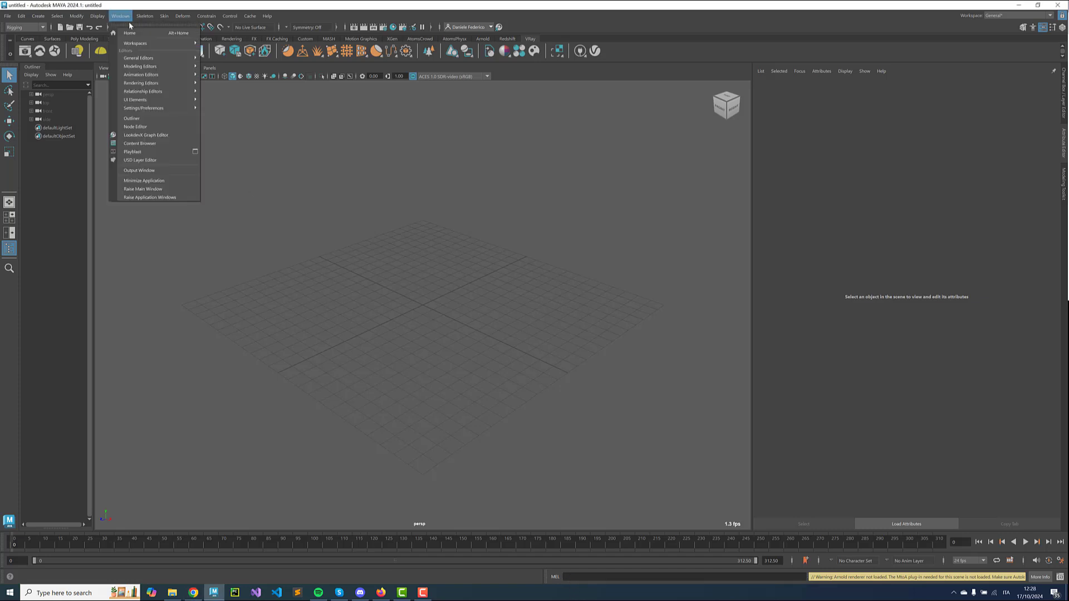
{"action": "mouse_move", "coordinate": [146, 107]}
{"action": "left_click", "coordinate": [226, 169]}
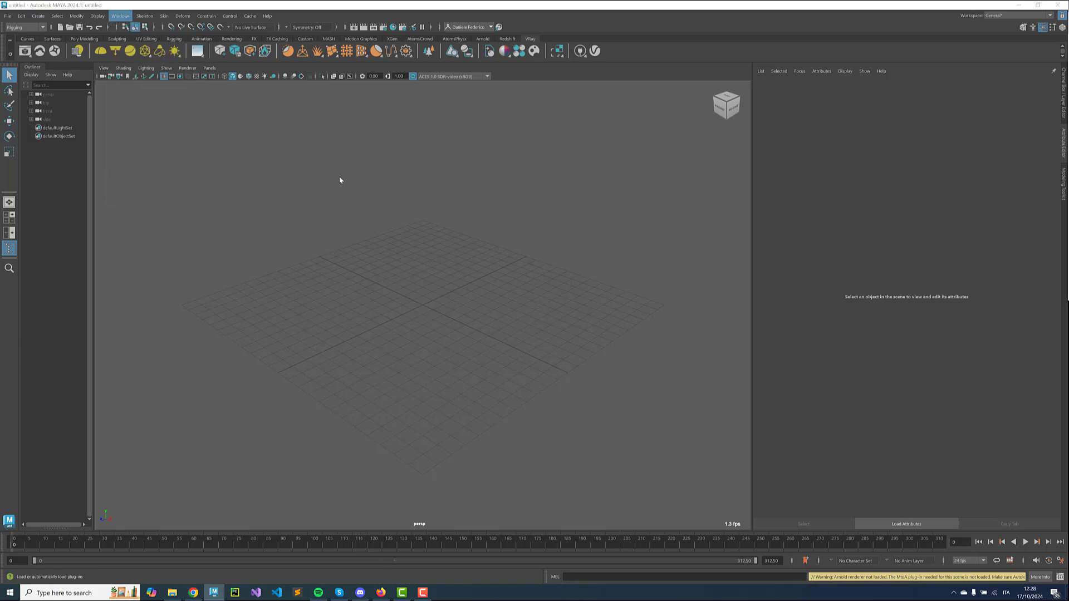
{"action": "type", "text": "arom"}
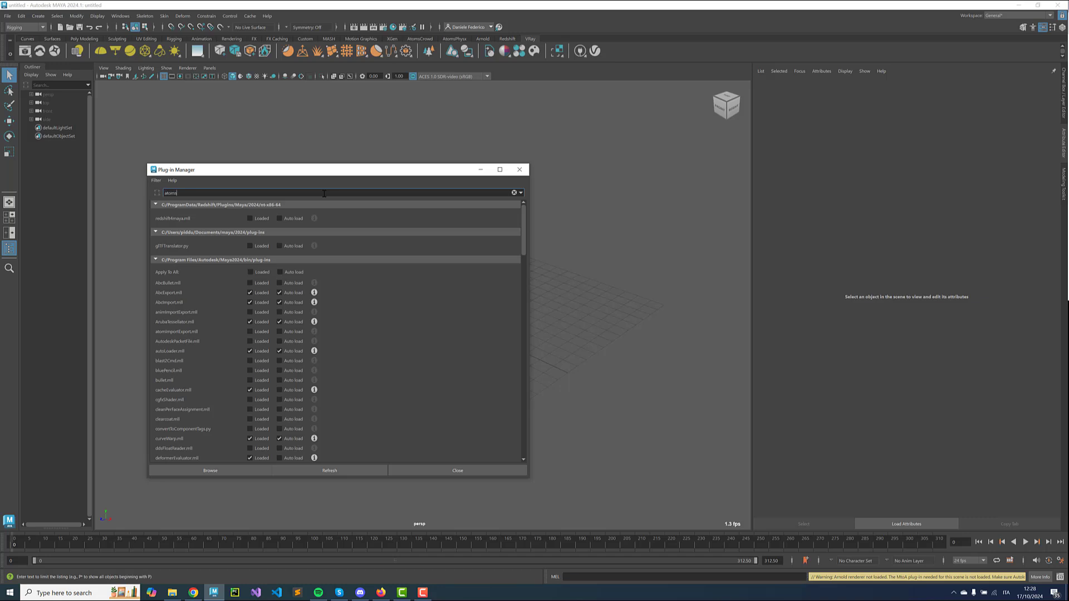
{"action": "type", "text": "s"}
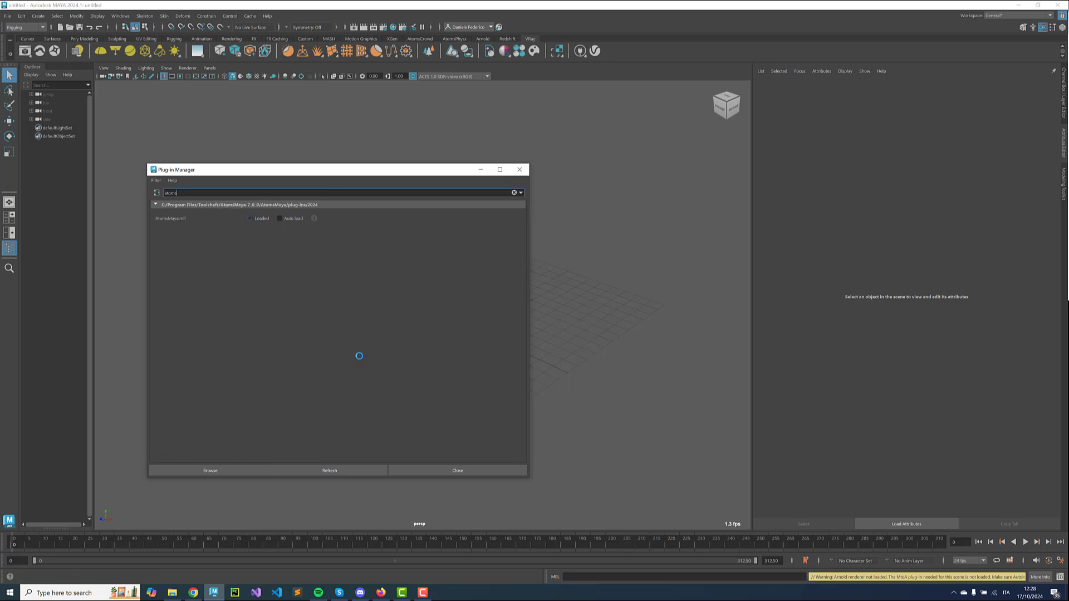
{"action": "left_click", "coordinate": [520, 169]}
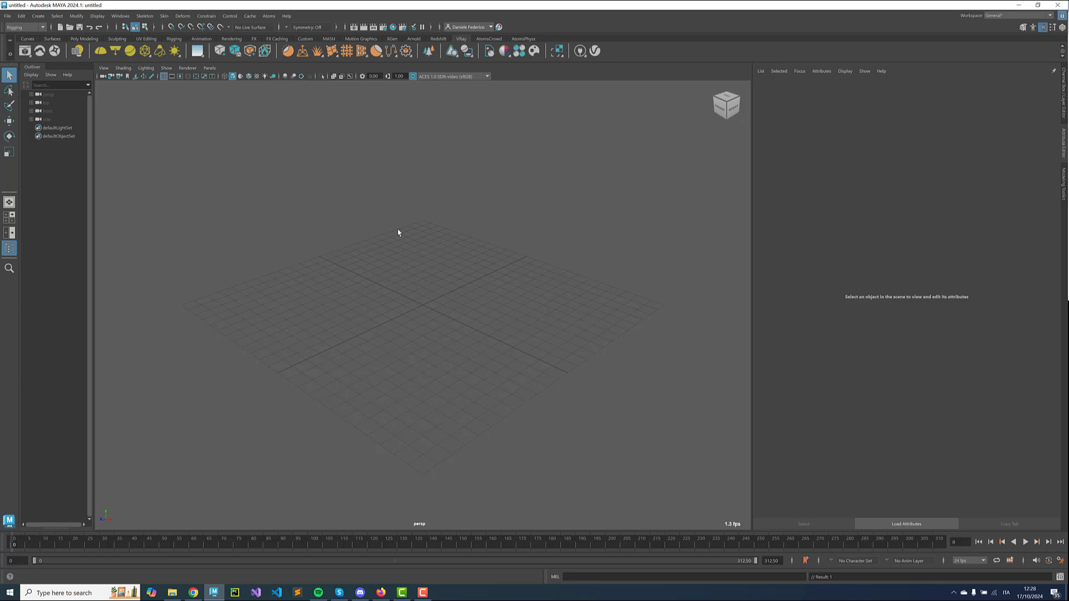
- Run an Atoms menu command and confirm Yes to initialise the scene for Atoms
{"action": "left_click", "coordinate": [269, 16]}
{"action": "left_click", "coordinate": [307, 118]}
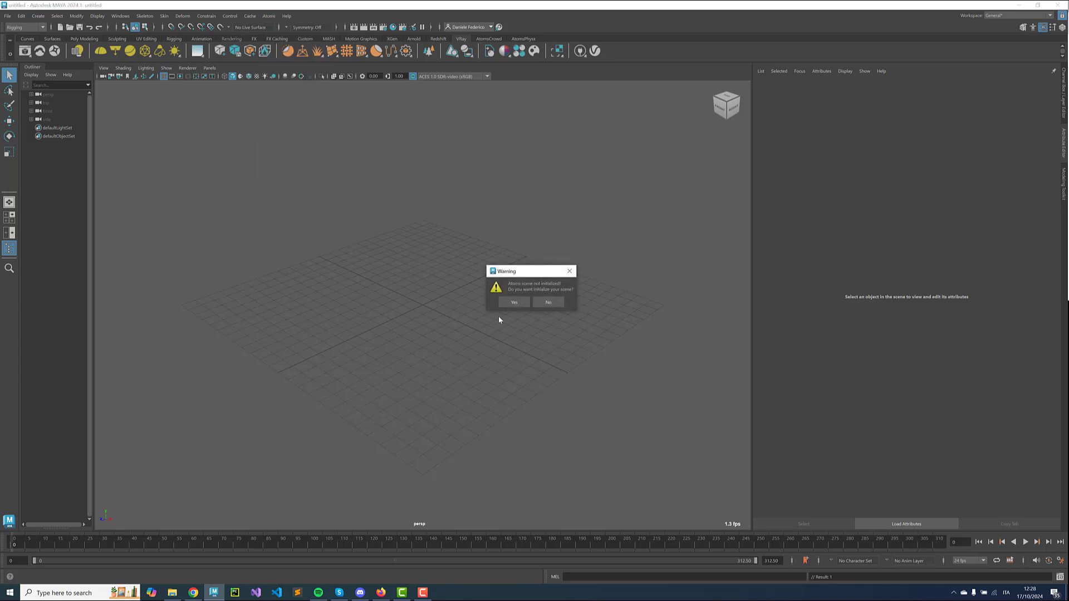
{"action": "left_click", "coordinate": [514, 301]}
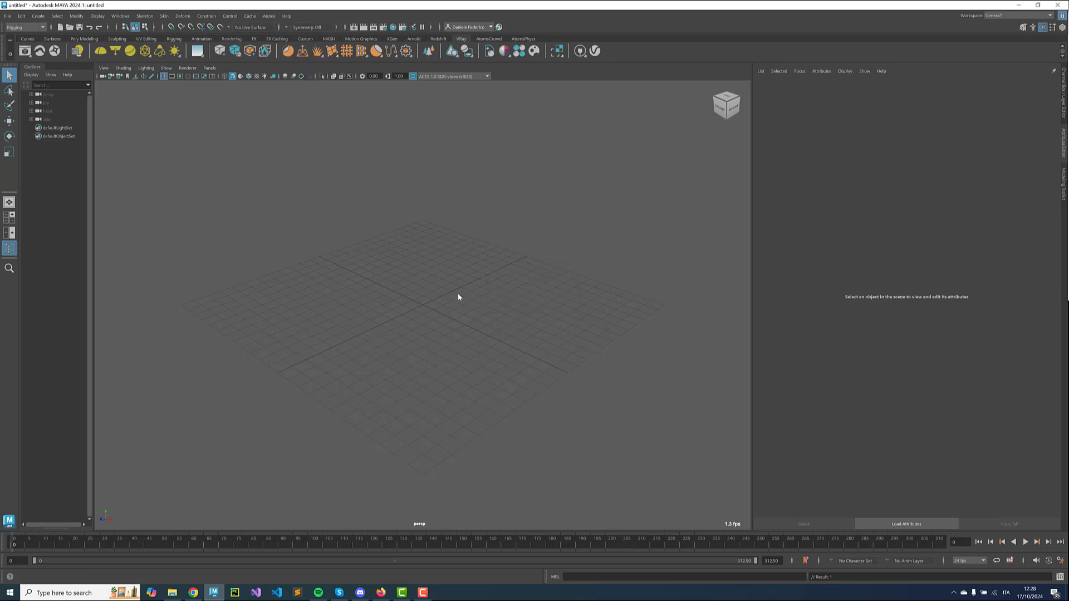